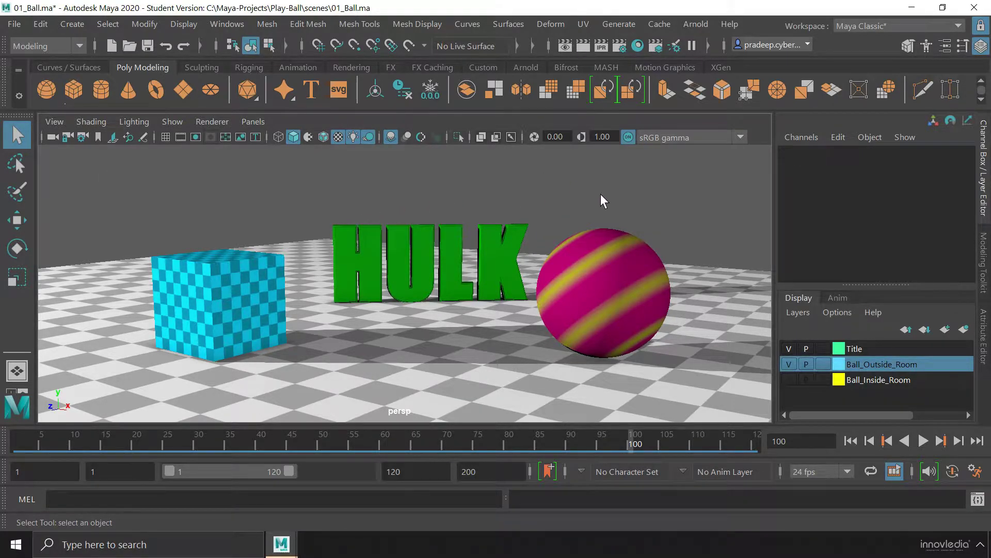
Select the ball, individual HULK letters and the box one at a time, finishing with nothing selected
left_click(596, 245)
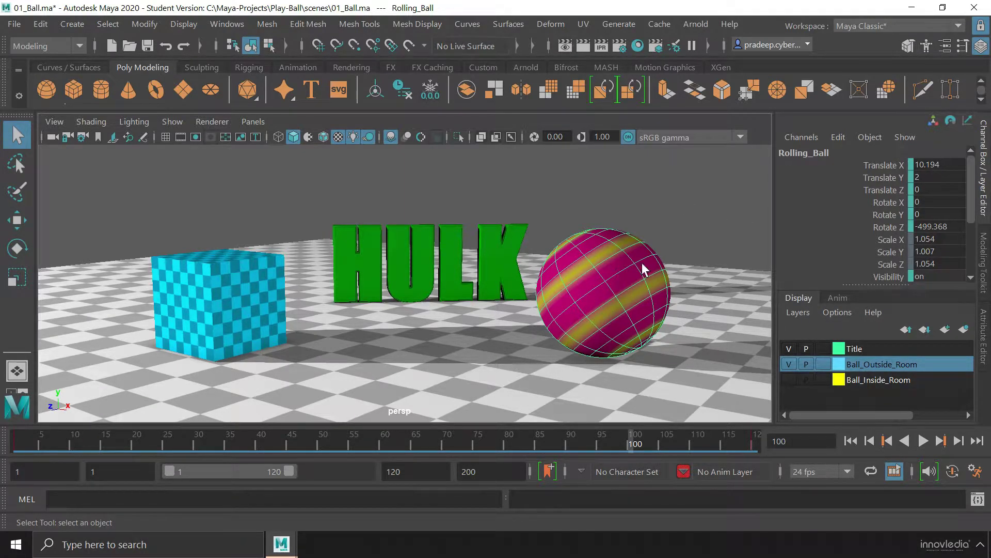
left_click(679, 189)
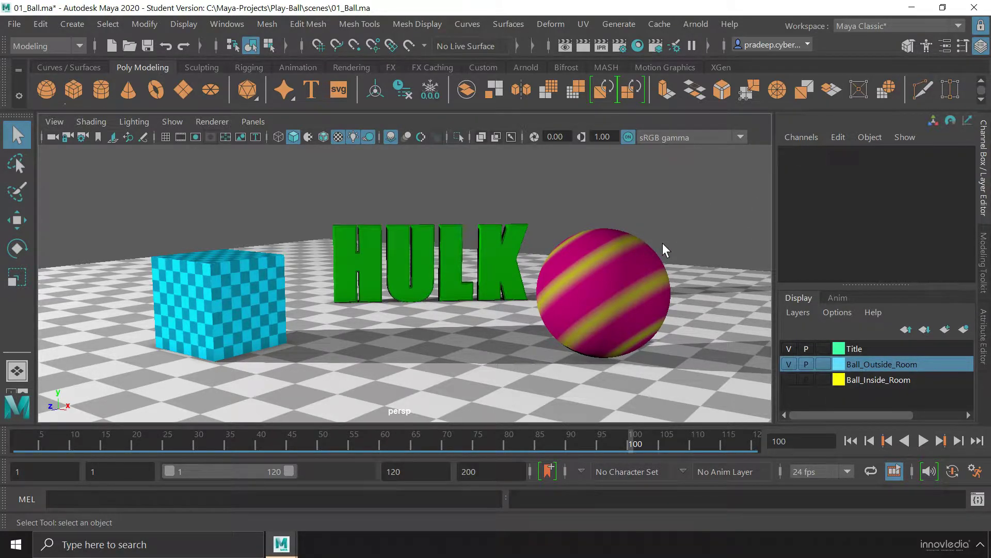
left_click(498, 240)
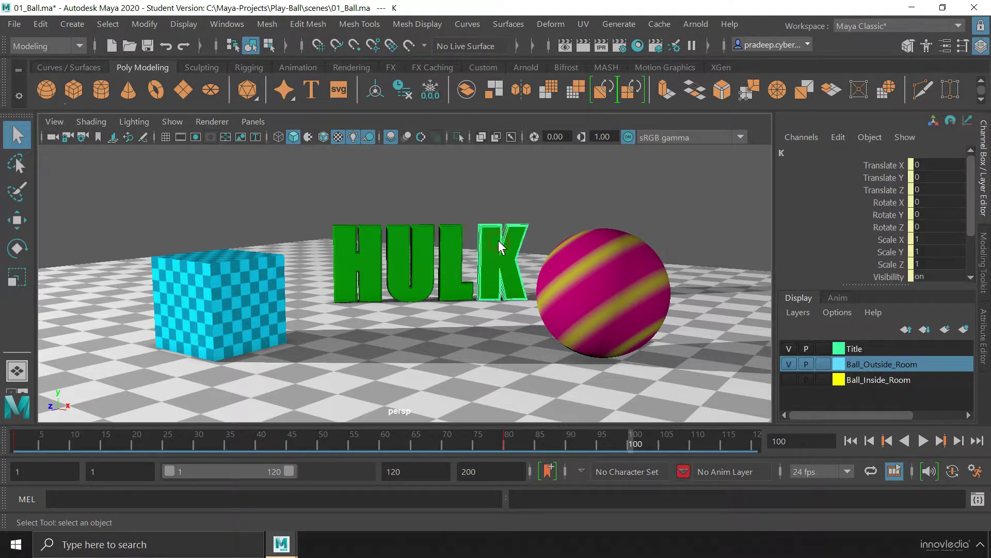
left_click(453, 238)
left_click(413, 239)
left_click(455, 203)
left_click(419, 235)
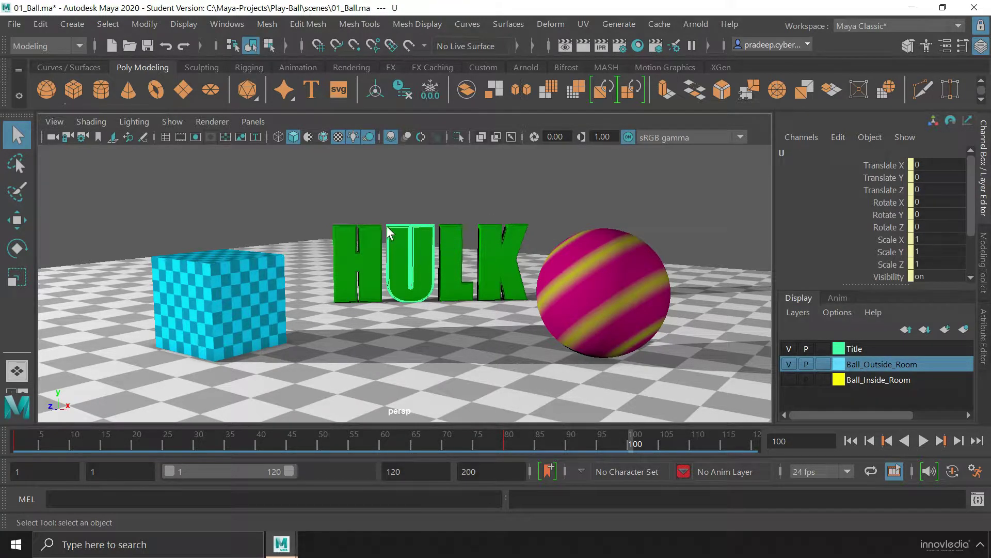
left_click(348, 234)
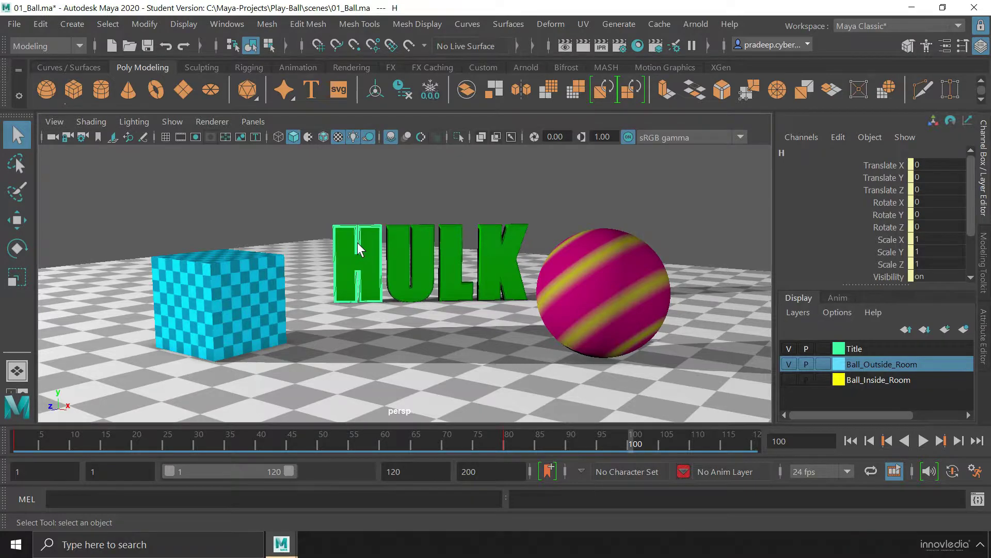
left_click(233, 280)
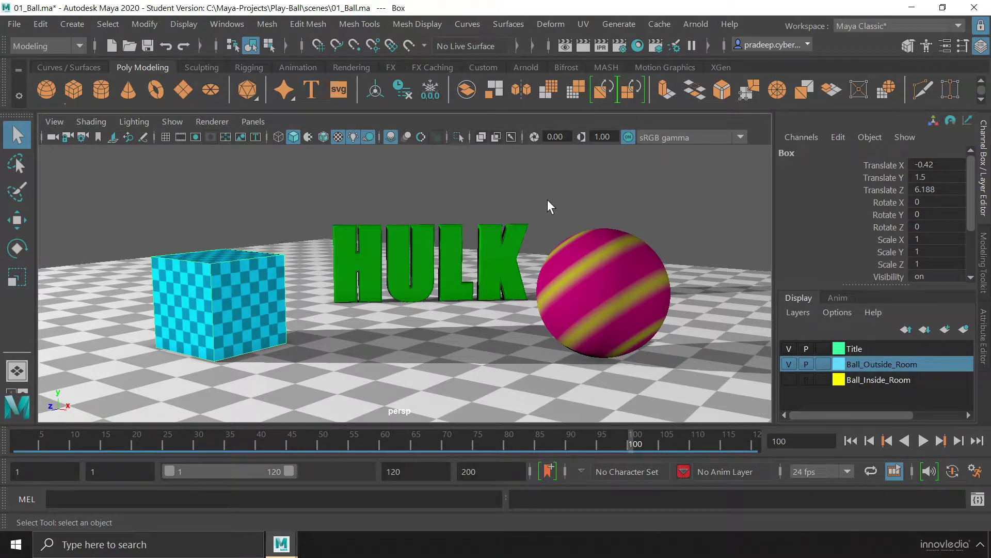
left_click(656, 184)
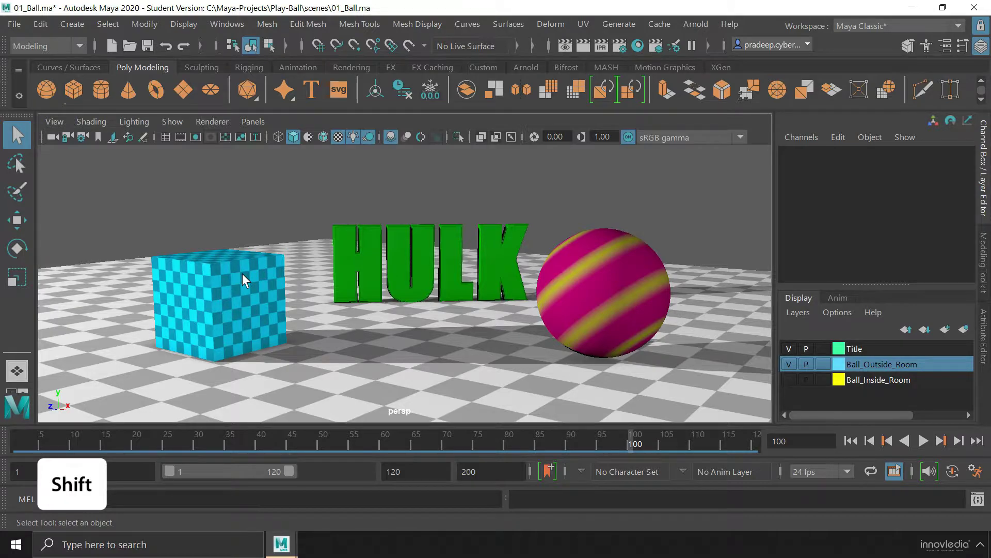
Build up a multiple selection from the box, the letters H, U, L and K, and the striped ball
left_click(212, 271, "shift")
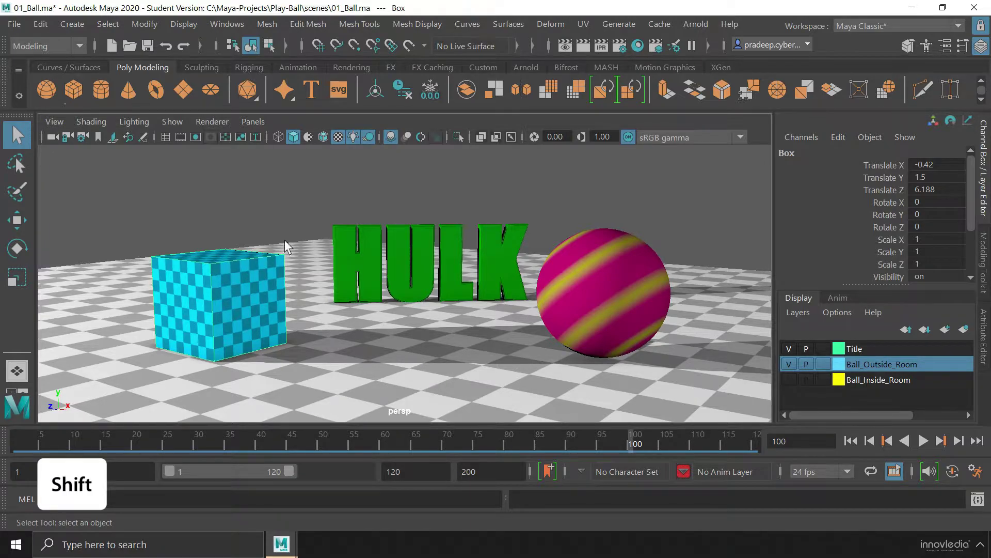
left_click(368, 239, "shift")
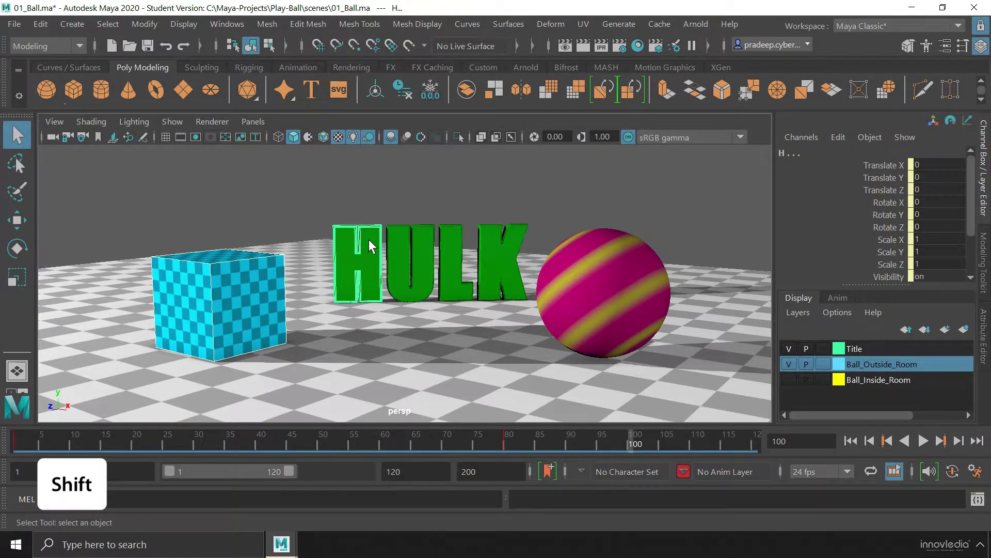
left_click(401, 250, "shift")
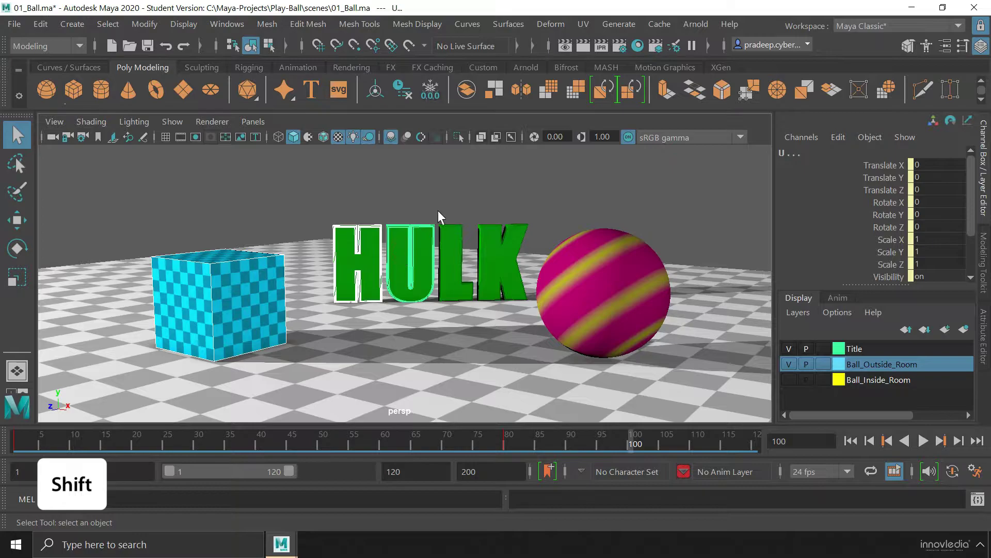
left_click(452, 235, "shift")
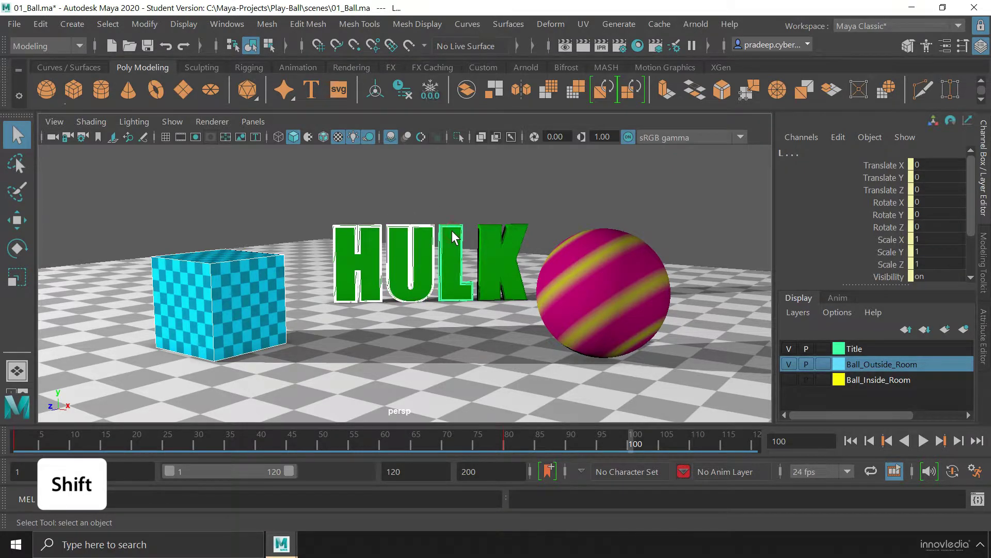
left_click(494, 249, "shift")
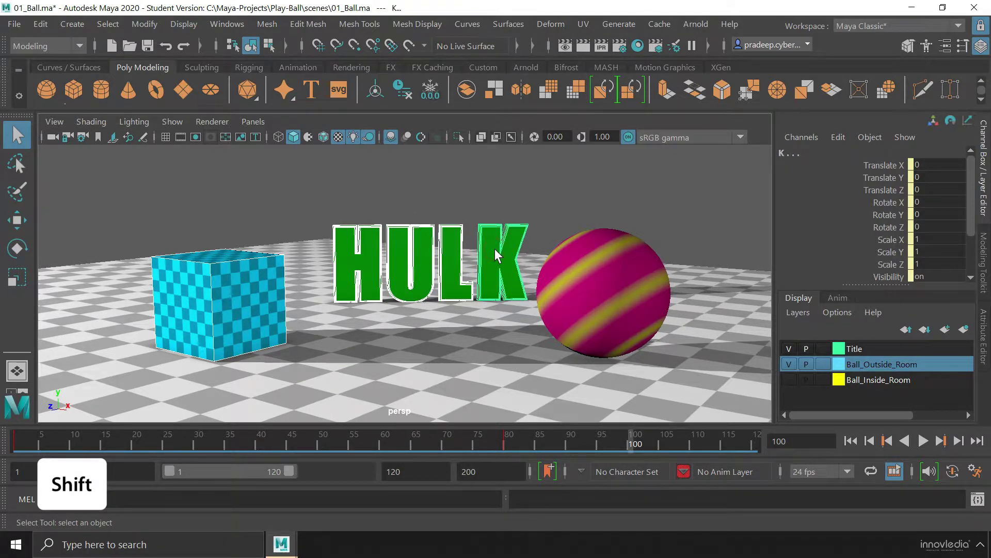
left_click(597, 271, "shift")
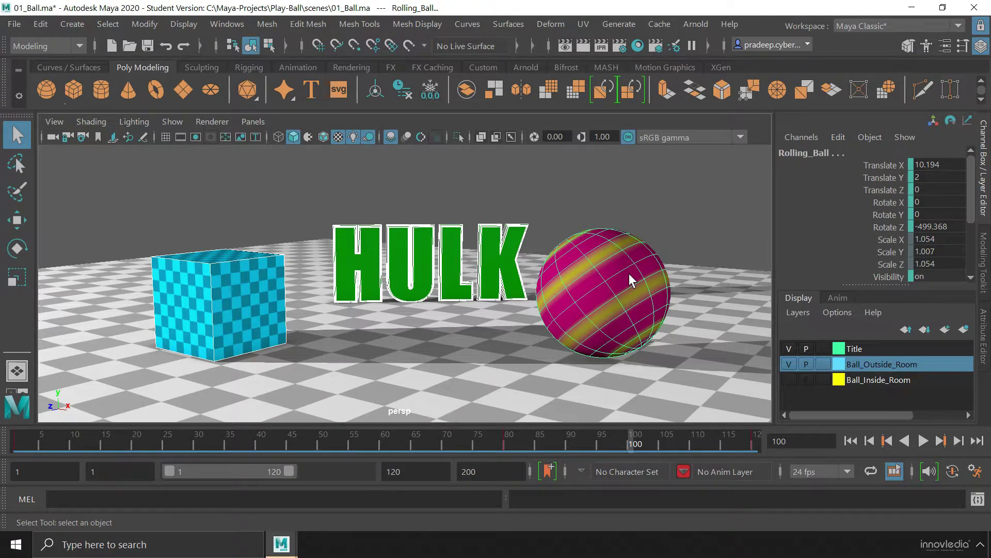
Toggle the ball and the letters K and L out of the multiple selection
key("shift")
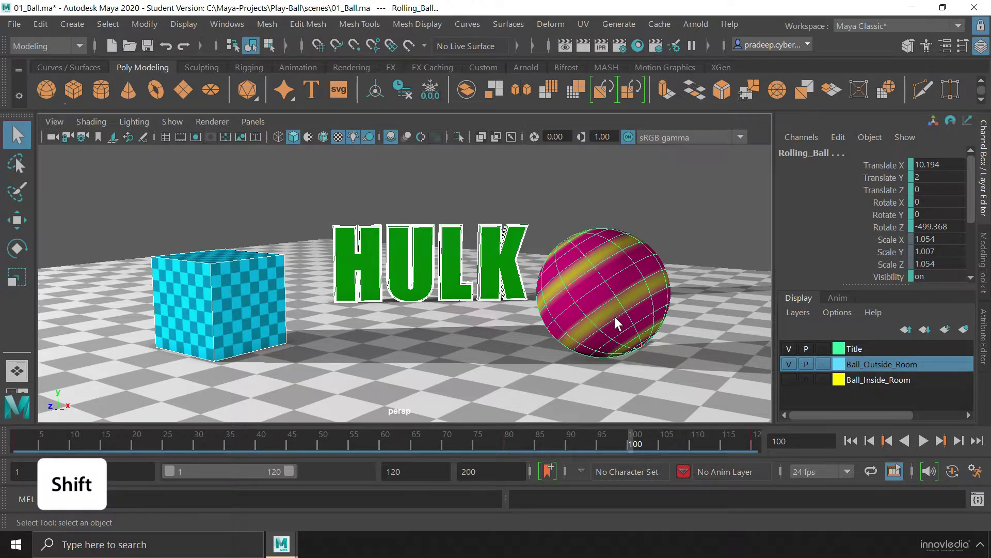
left_click(612, 264, "shift")
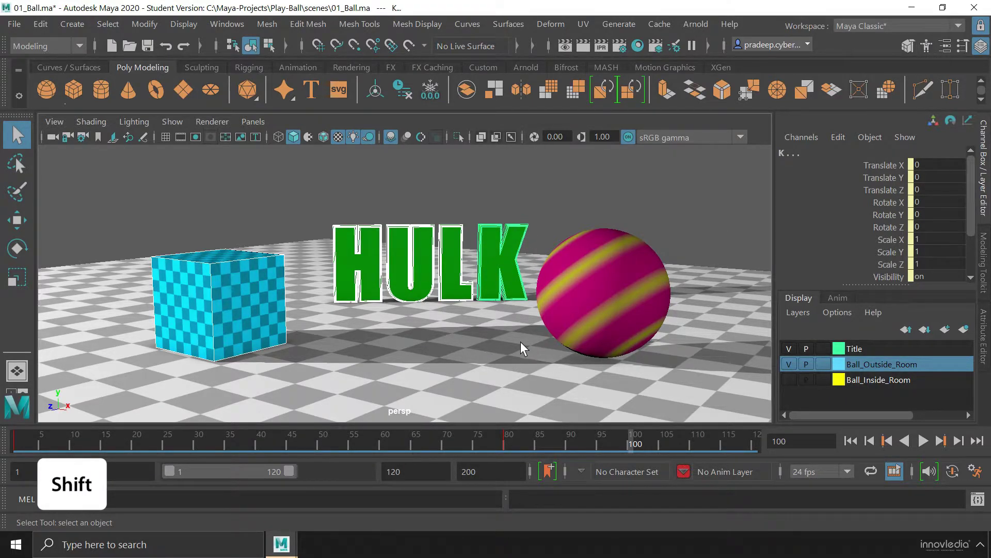
left_click(495, 240, "shift")
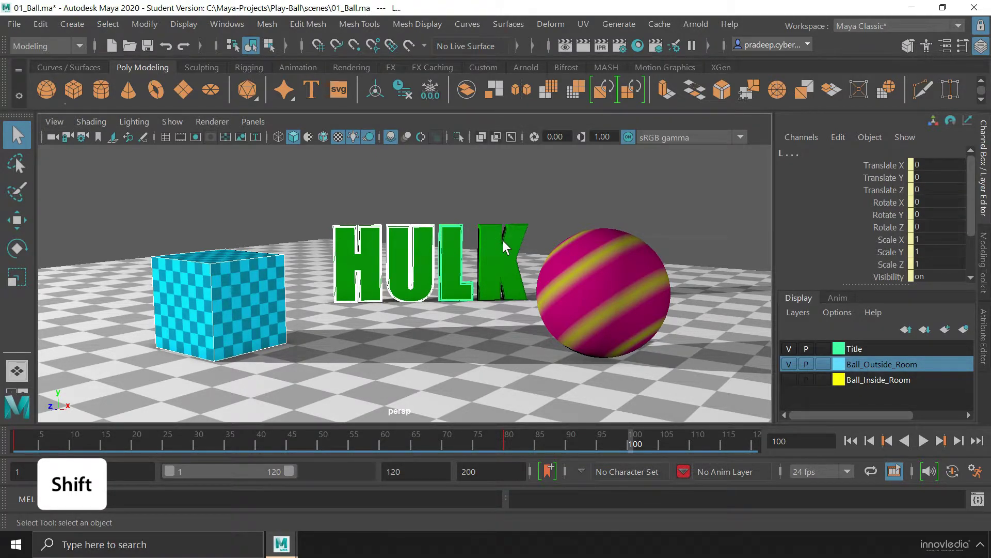
left_click(451, 240, "shift")
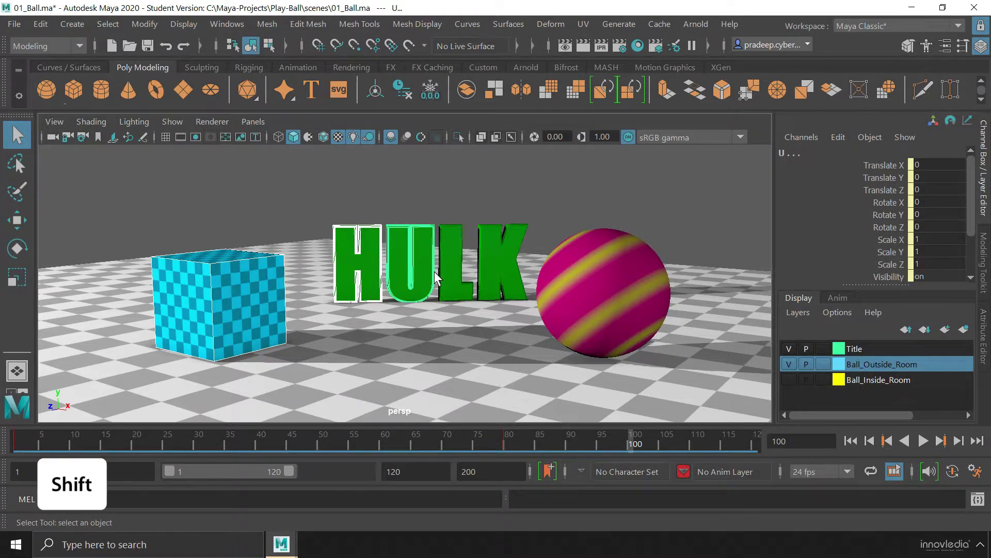
Add the letters L and K and the striped ball back to the current selection
left_click(458, 249, "shift")
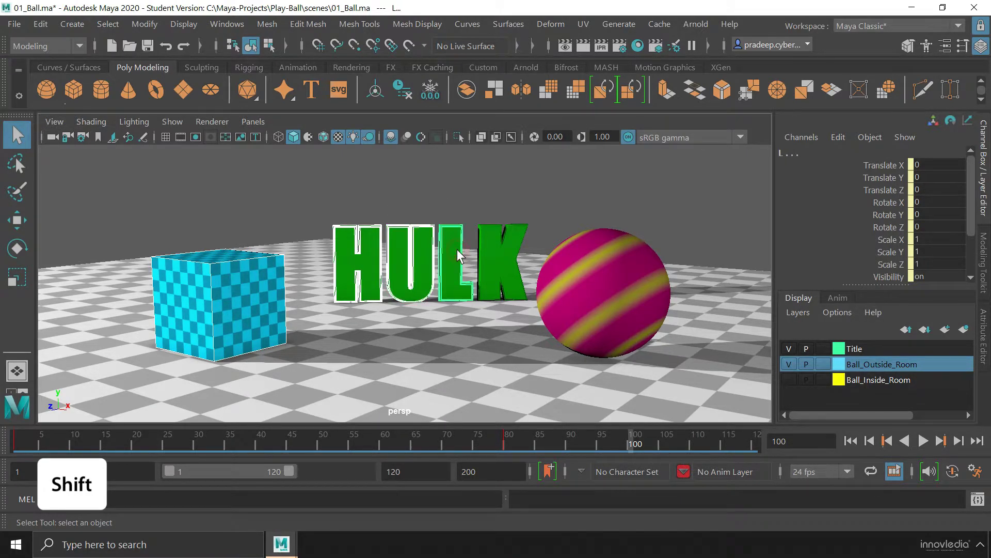
left_click(495, 247, "shift")
left_click(608, 254, "shift")
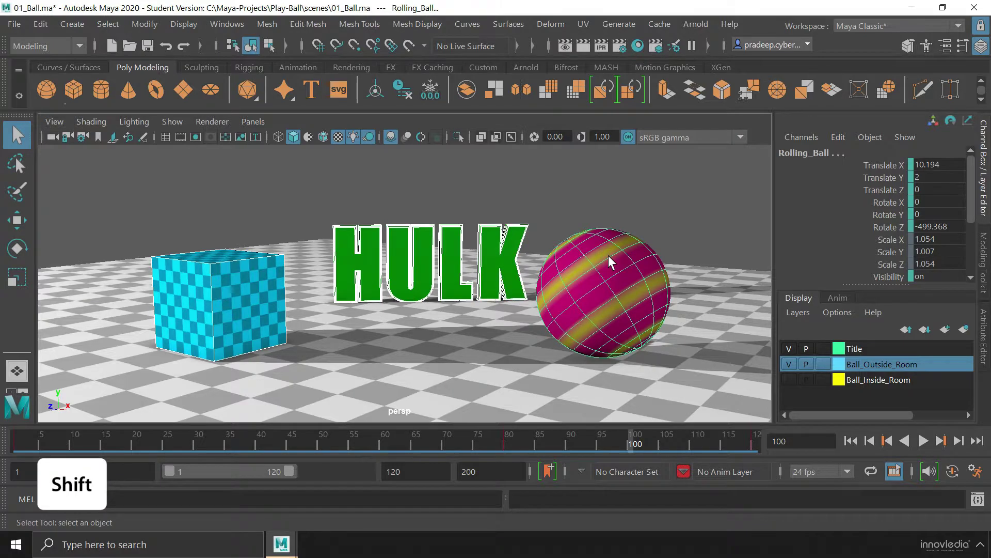
Toggle the ball, each HULK letter and the box out of the selection until nothing remains selected
left_click(589, 252, "shift")
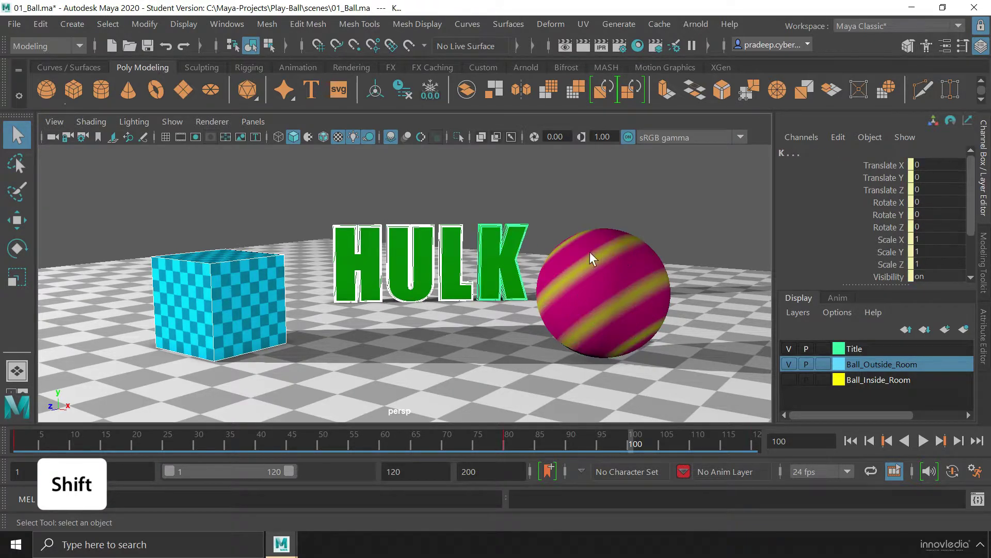
left_click(499, 257, "shift")
left_click(452, 249, "shift")
left_click(424, 249, "shift")
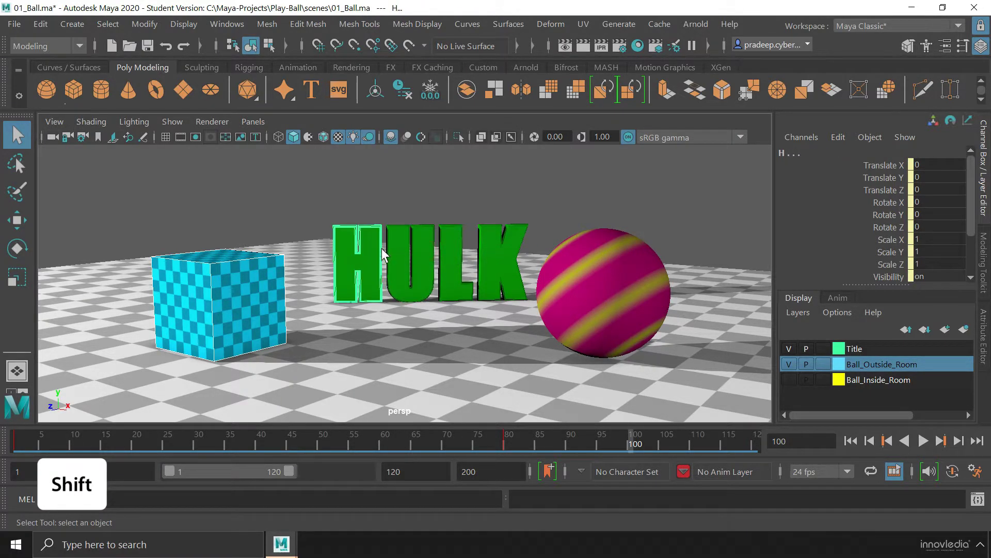
left_click(366, 248, "shift")
left_click(250, 281, "shift")
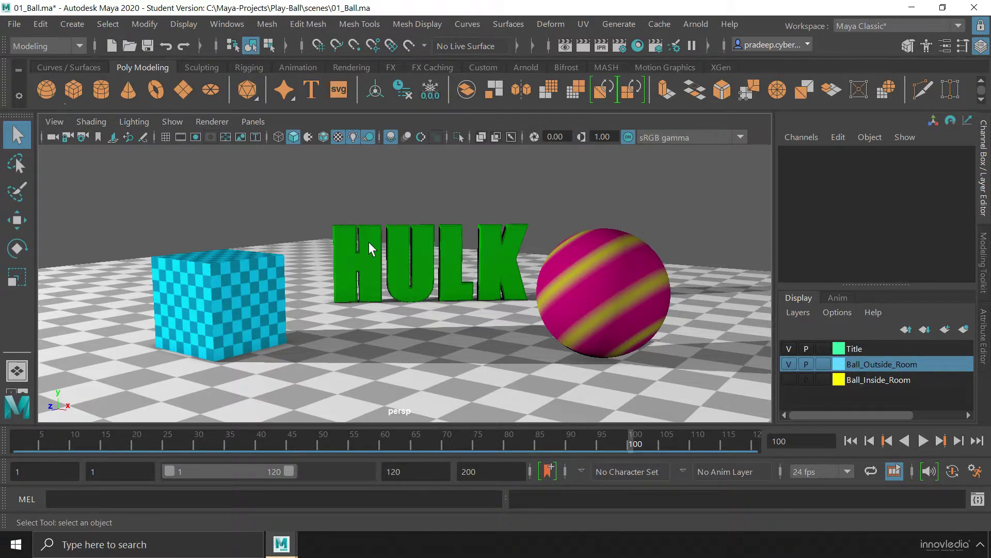
Select all four HULK letters together with a rectangular marquee, starting from an empty selection
key("ctrl+z")
left_click(324, 182)
left_click_drag(309, 176, 543, 230)
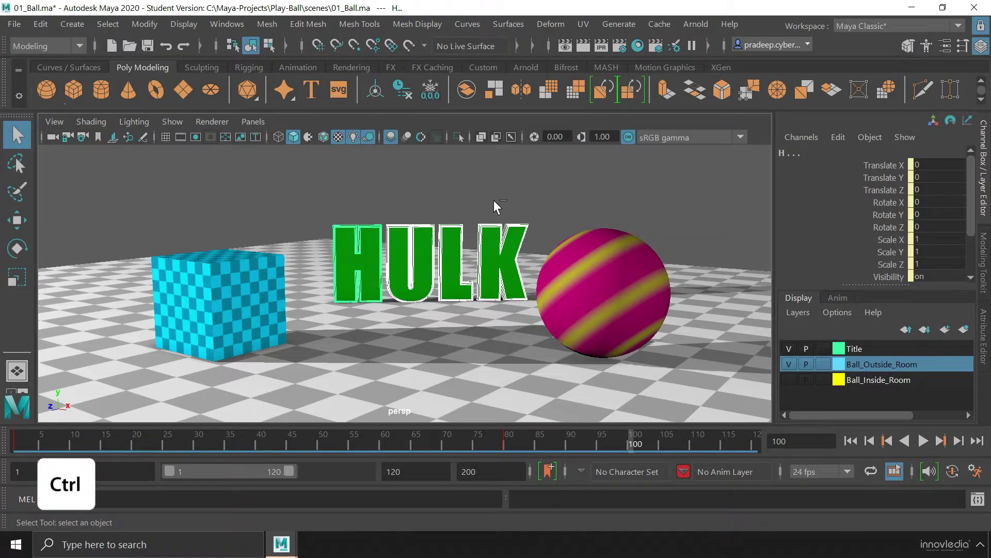
Subtract the letters K, L, U and H one after another from the selection
left_click(514, 238, "ctrl")
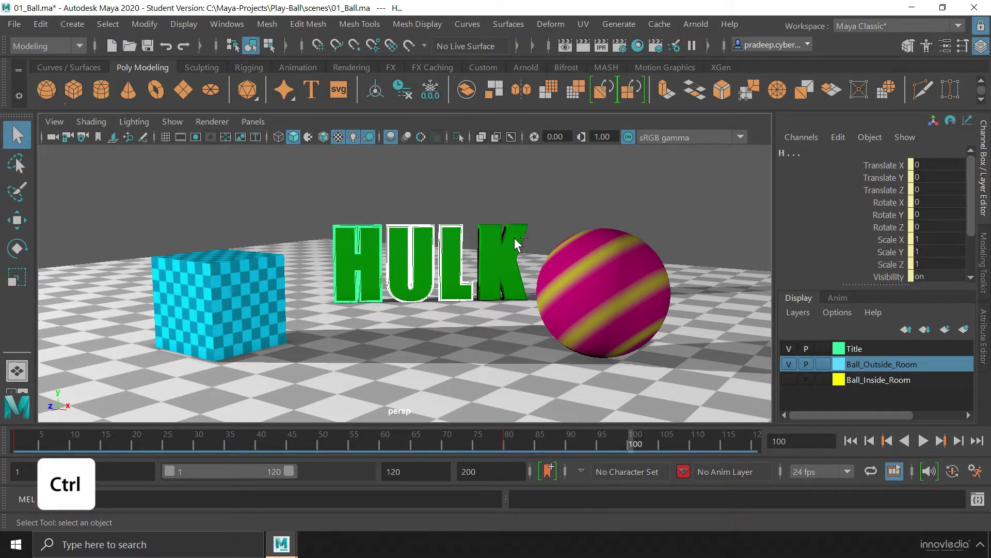
left_click(516, 231, "ctrl")
left_click(454, 242, "ctrl")
left_click(427, 232, "ctrl")
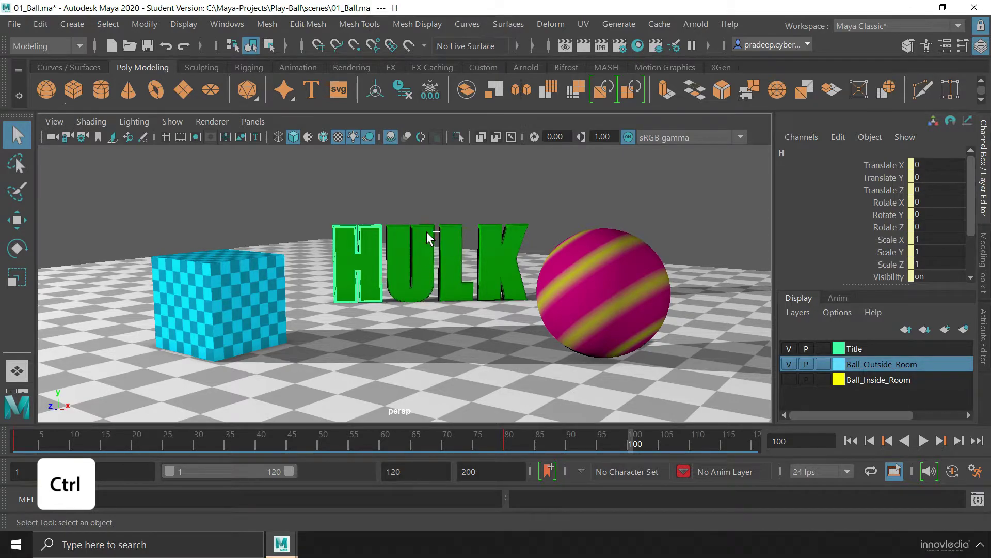
left_click(371, 234, "ctrl")
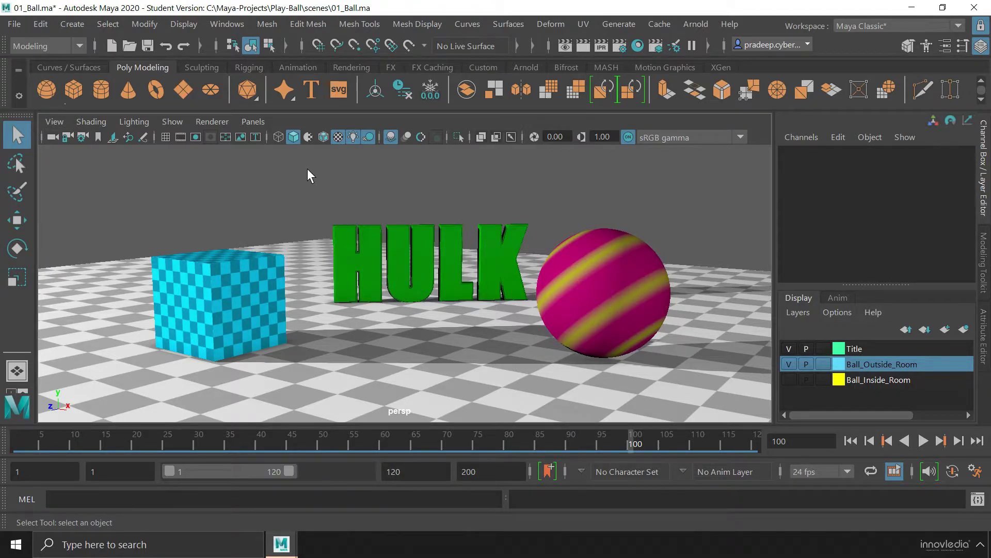
Marquee-select the four HULK letters, the striped ball and the box as separate selections
left_click_drag(301, 160, 559, 235)
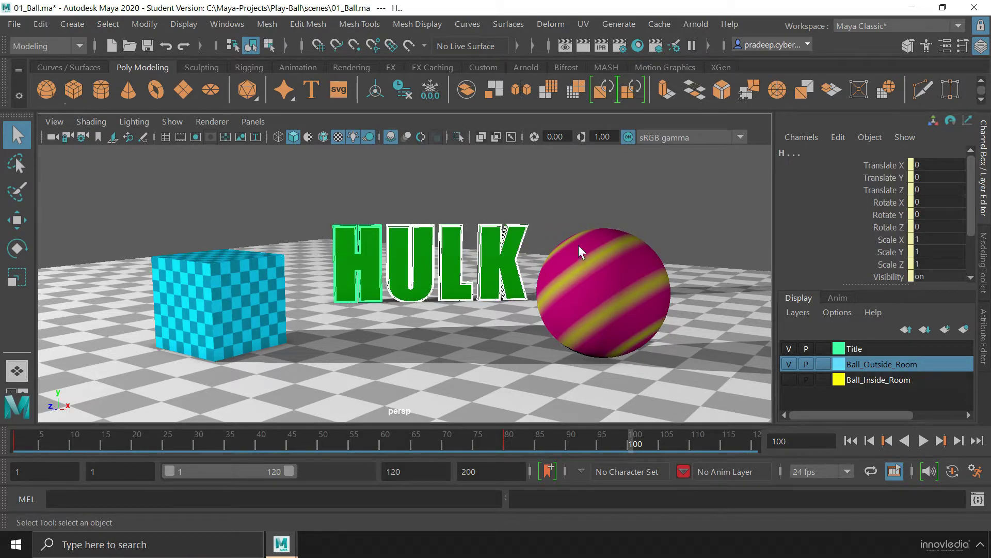
left_click_drag(563, 166, 650, 237)
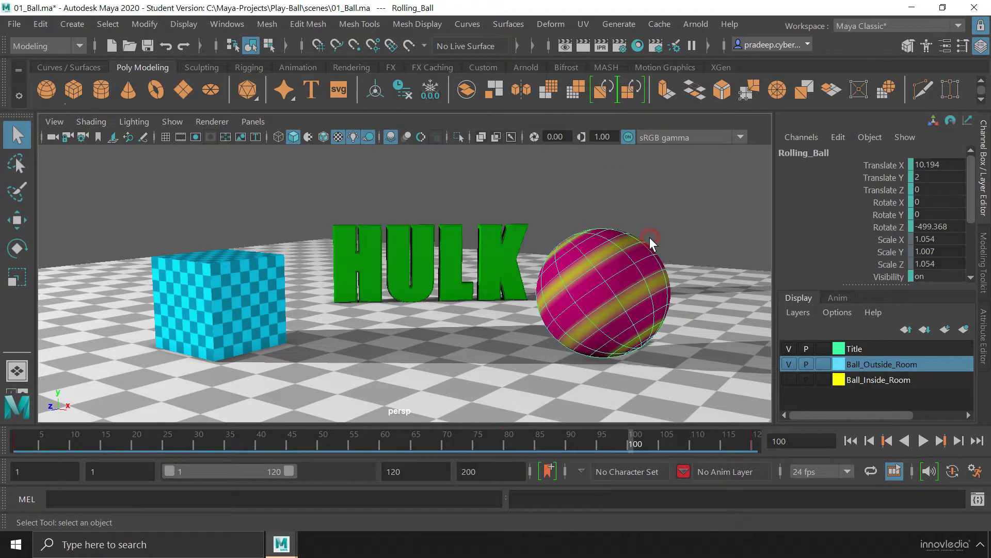
left_click_drag(184, 217, 213, 286)
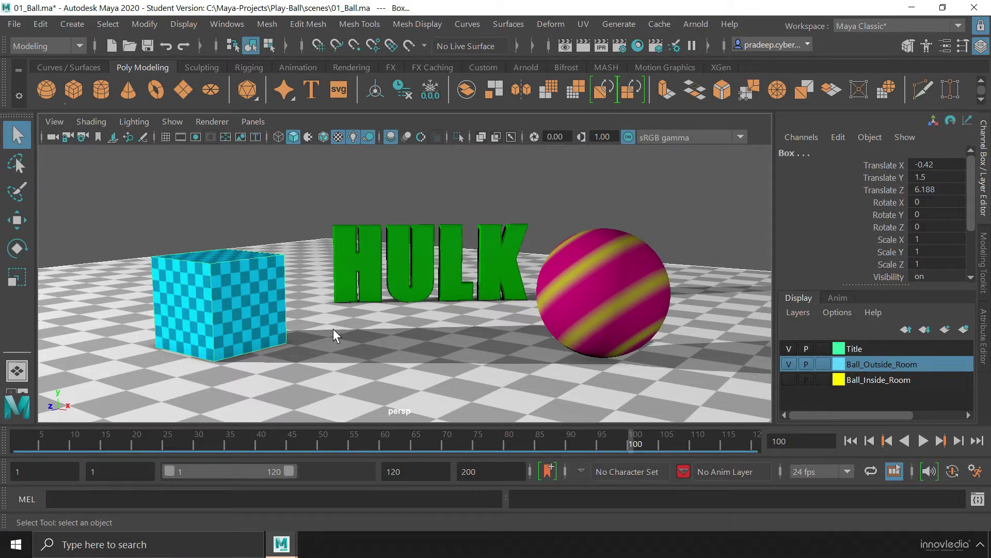
Select only the letters H, U and L with a marquee, then repeat that selection after clearing it
left_click_drag(249, 160, 478, 255)
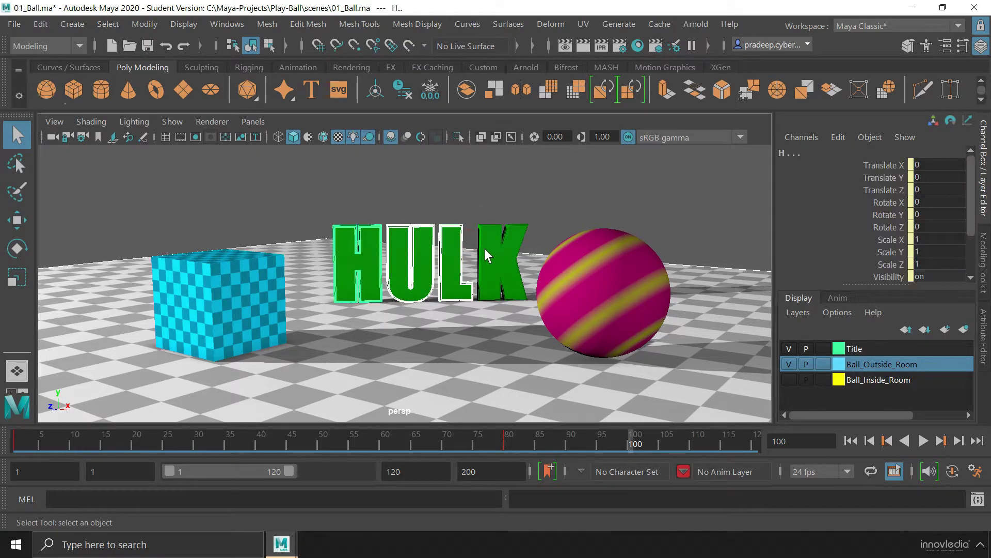
left_click(534, 190)
left_click_drag(301, 171, 467, 239)
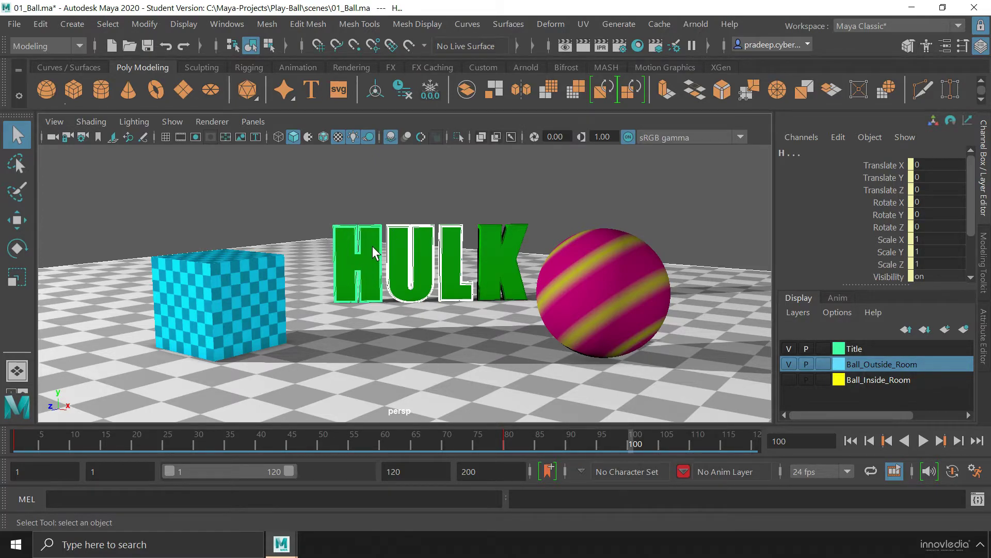
Switch to the Lasso tool and select the striped ball and the box separately with freehand loops
left_click(18, 165)
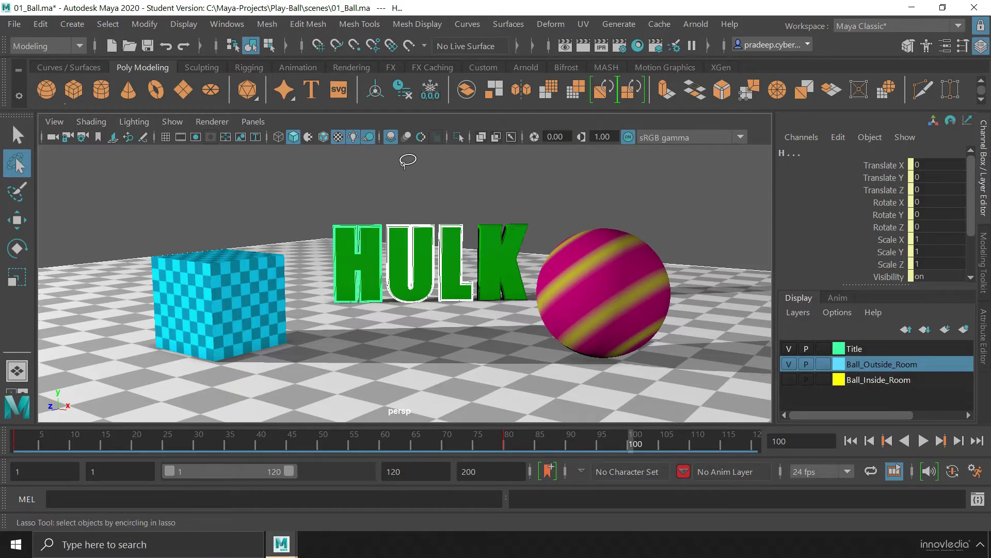
mouse_move(239, 170)
left_mouse_down()
mouse_move(238, 199)
mouse_move(292, 162)
mouse_move(222, 171)
left_mouse_up()
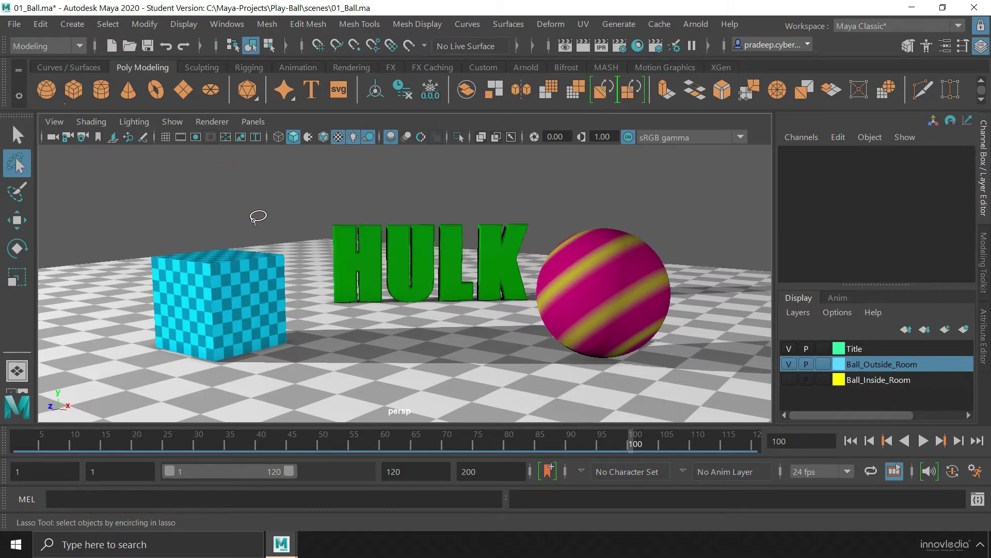
mouse_move(314, 177)
left_mouse_down()
mouse_move(273, 186)
mouse_move(291, 224)
mouse_move(326, 207)
mouse_move(410, 195)
mouse_move(436, 172)
mouse_move(323, 165)
mouse_move(279, 187)
mouse_move(313, 240)
mouse_move(445, 190)
mouse_move(308, 174)
mouse_move(300, 178)
mouse_move(423, 202)
mouse_move(555, 183)
mouse_move(614, 209)
mouse_move(551, 228)
mouse_move(532, 255)
mouse_move(527, 305)
mouse_move(572, 368)
mouse_move(697, 224)
mouse_move(626, 166)
mouse_move(336, 155)
mouse_move(320, 168)
left_mouse_up()
mouse_move(595, 211)
left_mouse_down()
mouse_move(619, 243)
mouse_move(588, 243)
left_mouse_up()
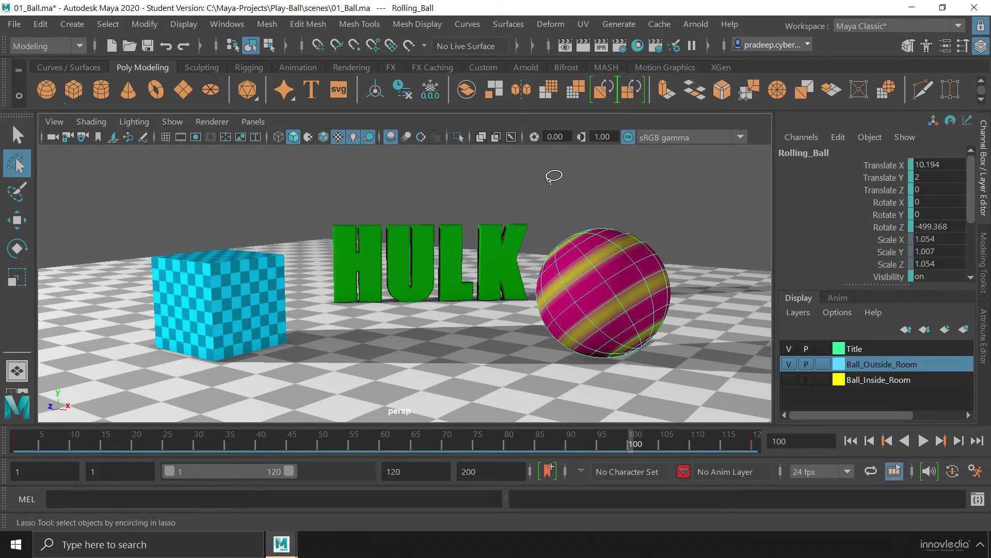
left_click(551, 200)
mouse_move(299, 209)
left_mouse_down()
mouse_move(300, 256)
mouse_move(191, 377)
mouse_move(119, 238)
mouse_move(290, 195)
mouse_move(298, 218)
left_mouse_up()
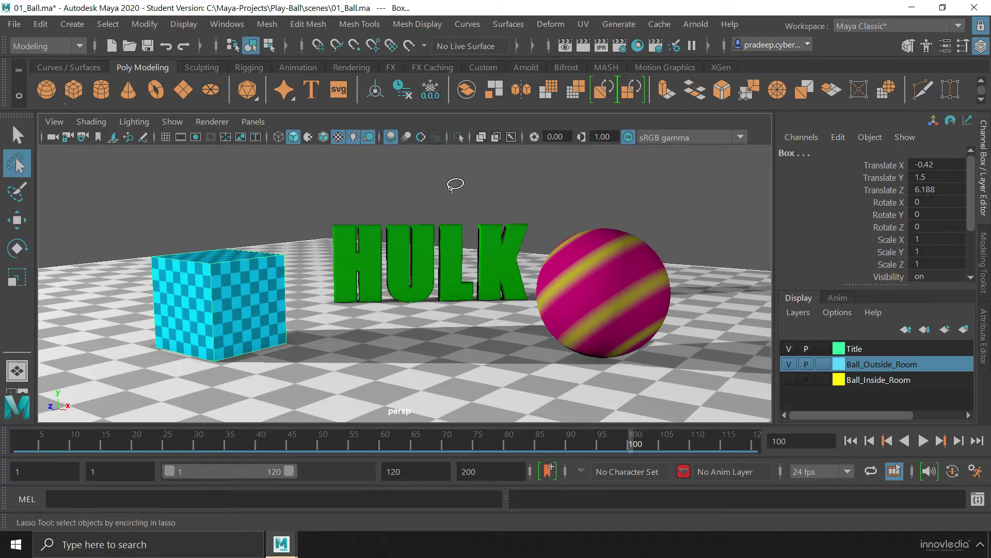
Select only the letter K of the HULK text with a freehand lasso loop
left_click(16, 164)
mouse_move(514, 195)
left_mouse_down()
mouse_move(471, 199)
mouse_move(461, 215)
mouse_move(487, 308)
mouse_move(522, 302)
mouse_move(540, 217)
mouse_move(521, 190)
mouse_move(506, 194)
left_mouse_up()
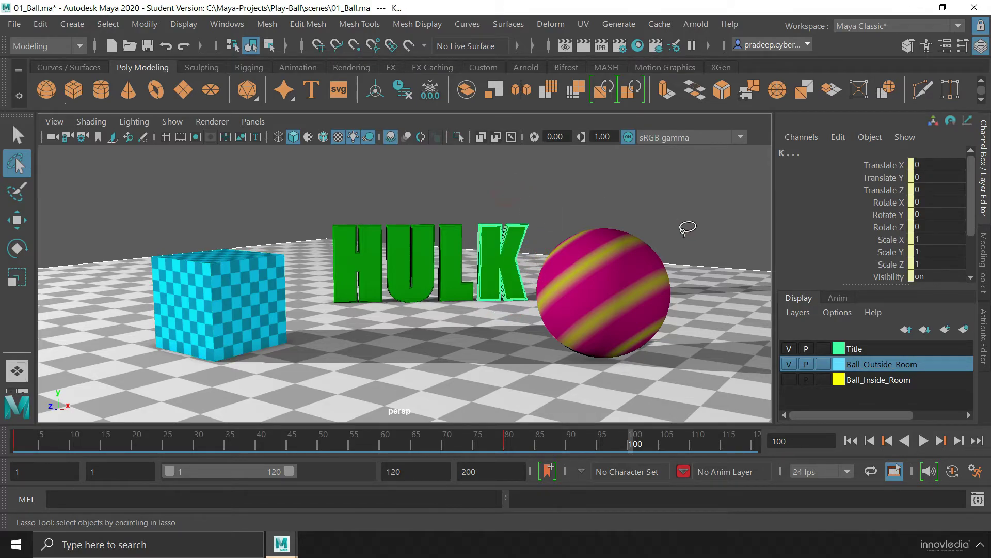
Try the Paint Selection tool on the floor, and clear the painted face selection with the Select tool
left_click(19, 193)
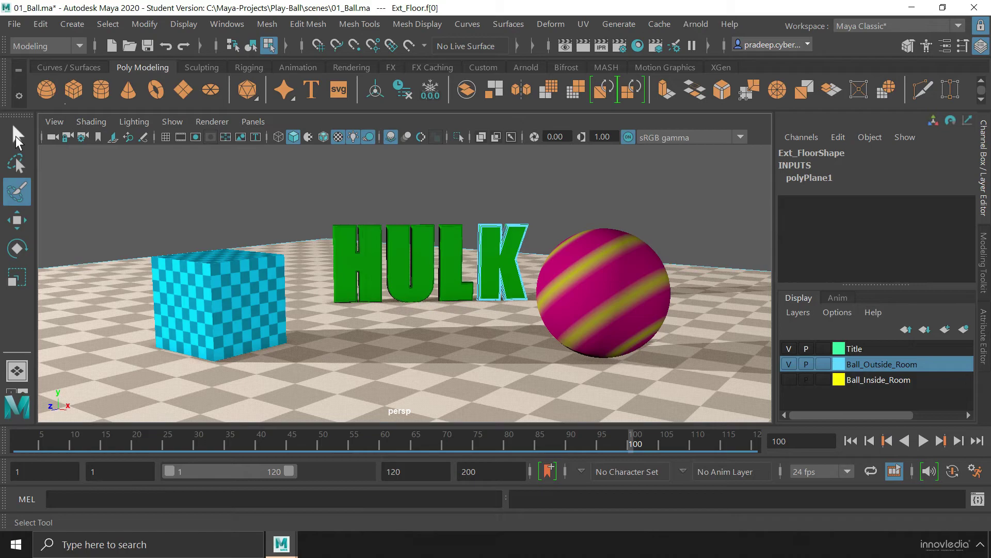
left_click(15, 135)
left_click(115, 172)
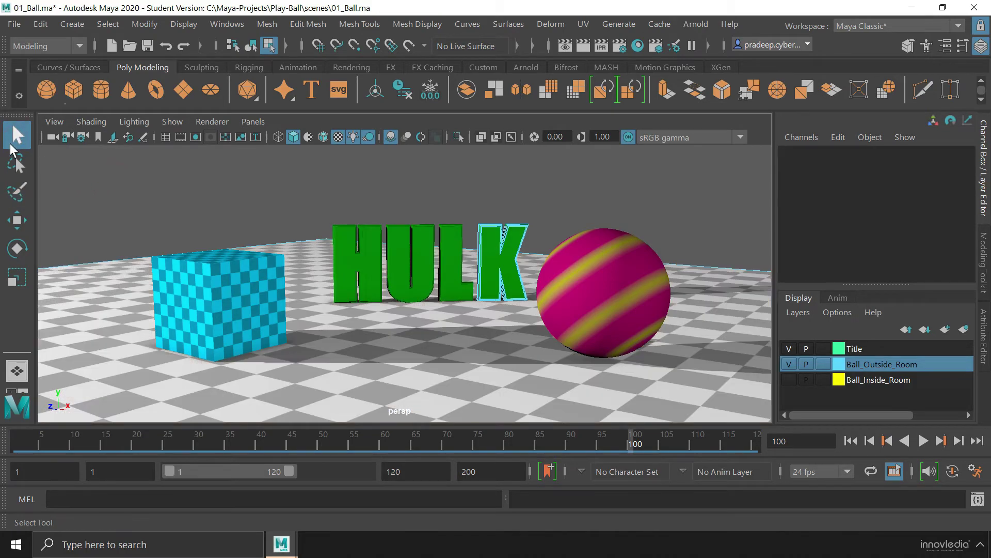
Return to whole-object selection and select only the striped ball
left_click(501, 257)
left_click(521, 201)
left_click(595, 276)
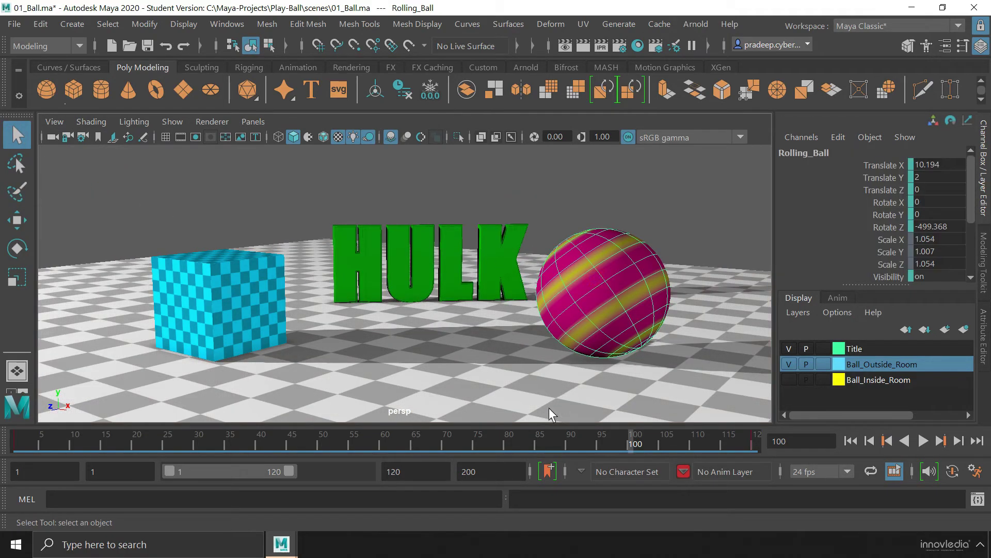
left_click(604, 273, "shift")
left_click(605, 274)
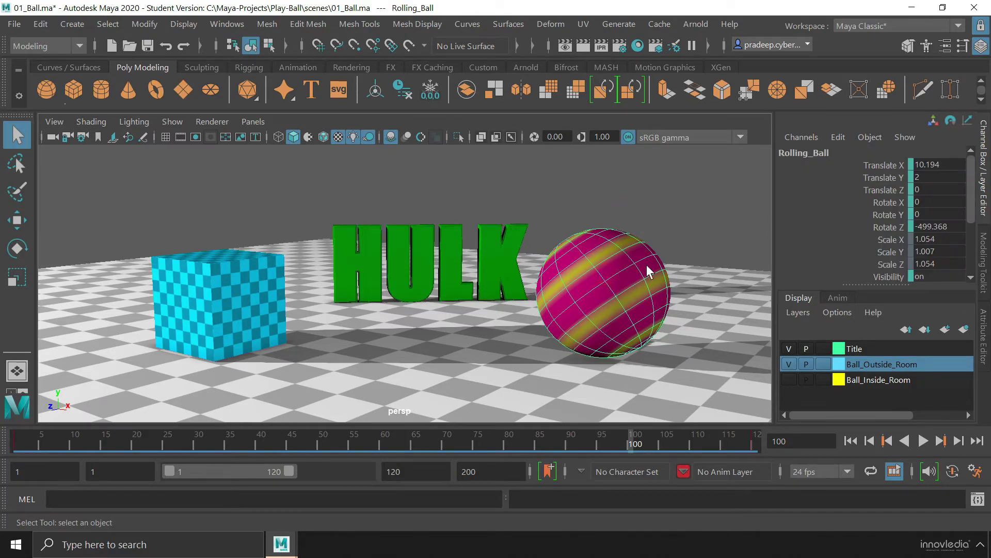
Paint-select faces across the striped ball with the Paint Selection tool, and clear them by returning to whole-object selection
left_click(17, 193)
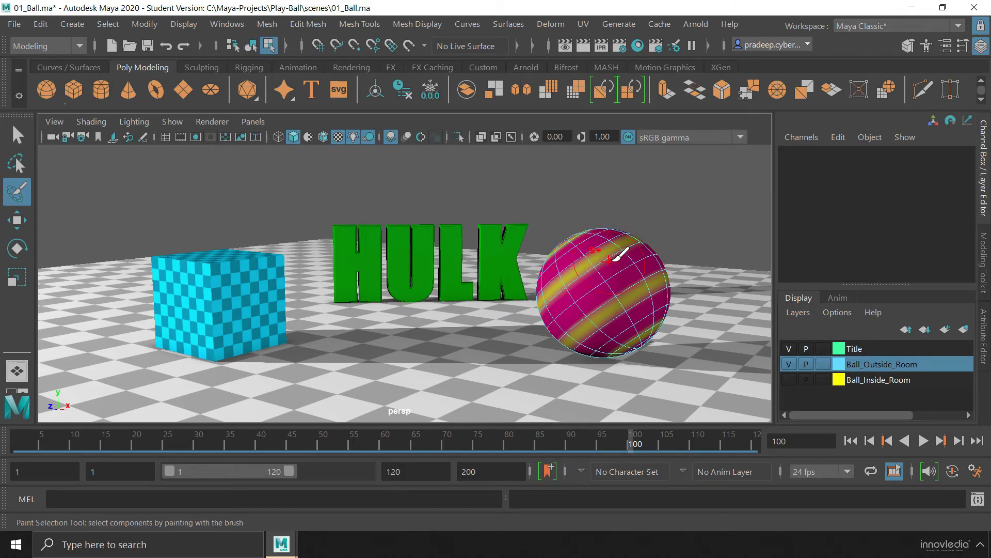
mouse_move(611, 262)
left_mouse_down()
mouse_move(594, 299)
mouse_move(583, 258)
mouse_move(560, 296)
mouse_move(572, 316)
mouse_move(634, 254)
mouse_move(611, 294)
left_mouse_up()
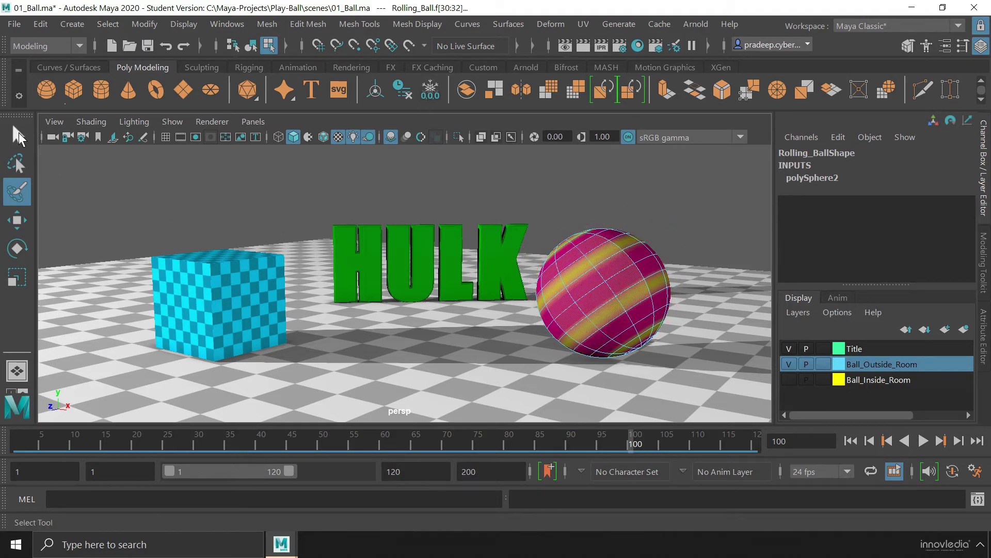
left_click(19, 133)
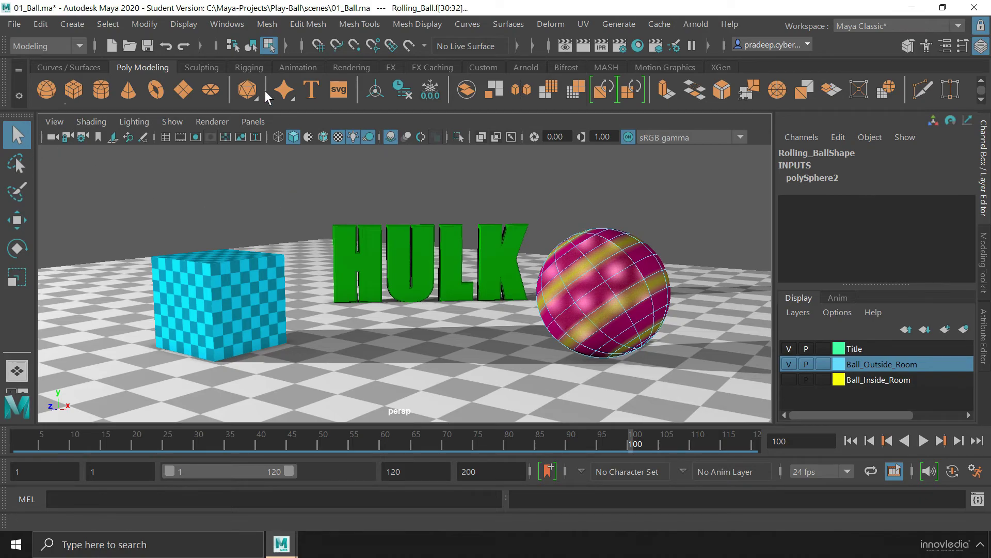
left_click(402, 224)
left_click(622, 208)
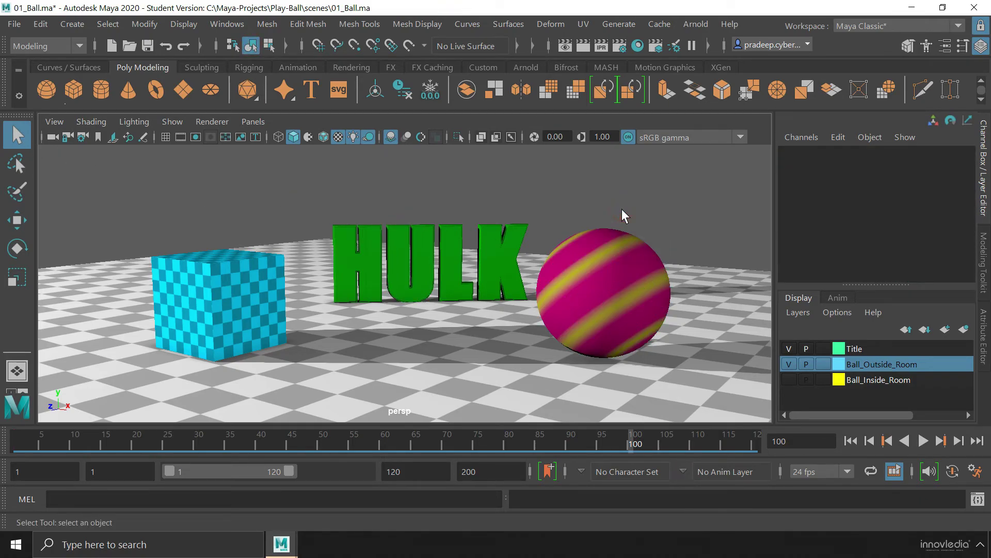
Try the Paint Selection tool on the striped ball with no object selected, and switch back to the Select tool
left_click(17, 191)
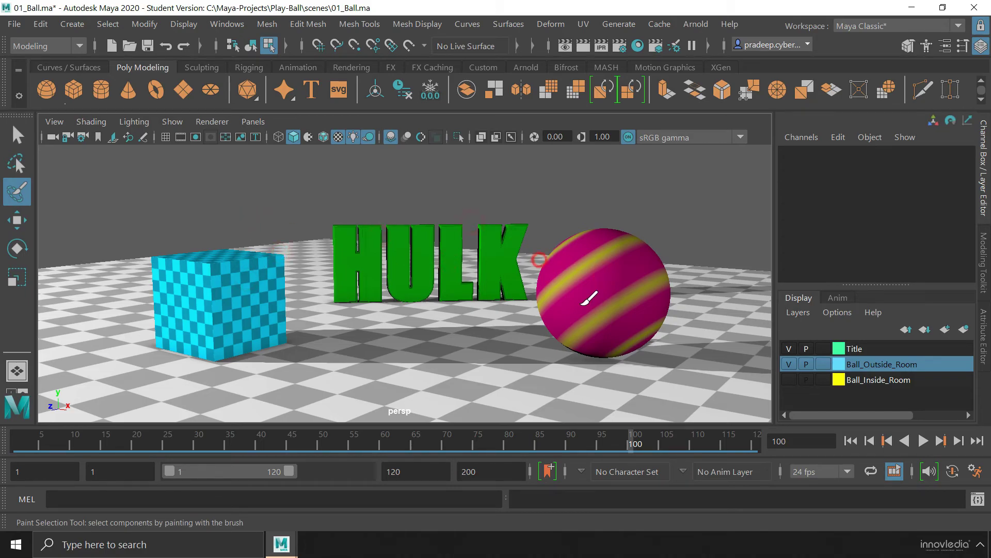
left_click(17, 136)
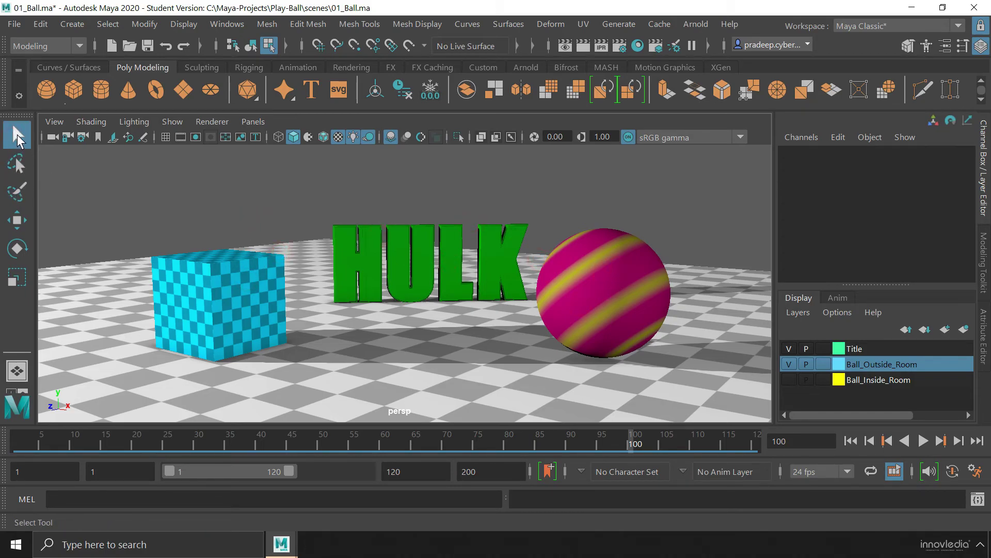